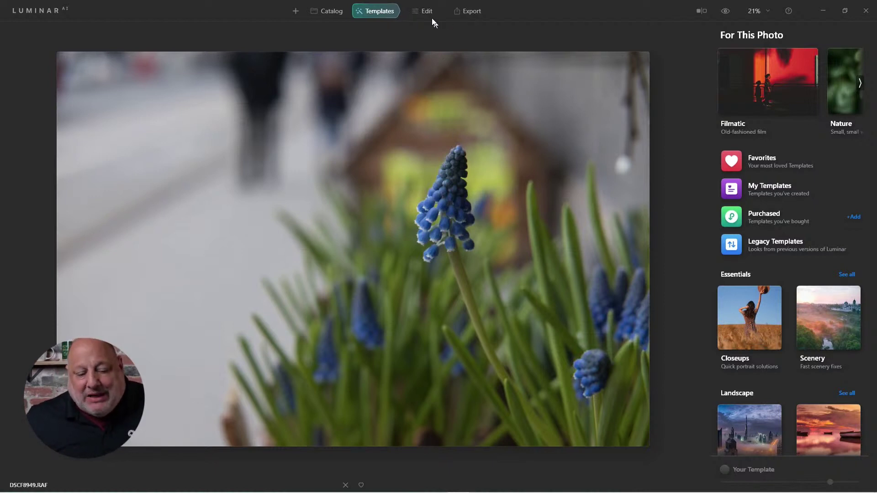
Step: Open the photo for editing and apply the automatic Composition AI crop
click(449, 7)
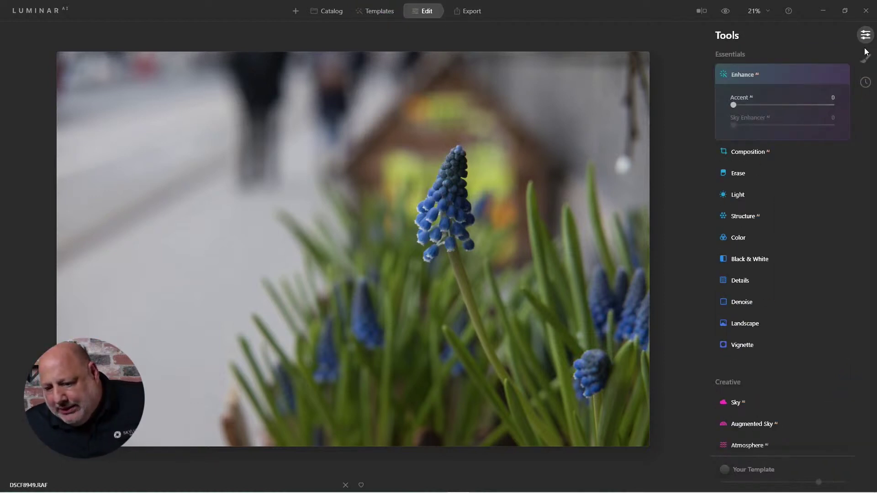
click(742, 75)
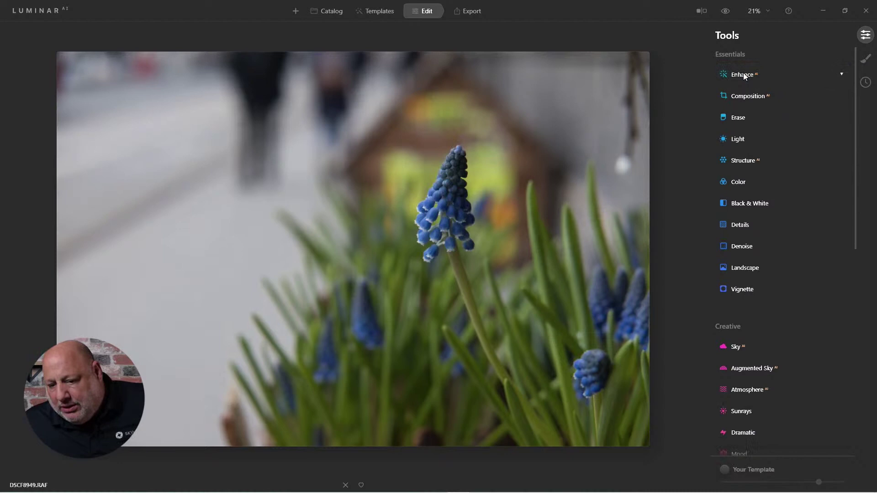
click(743, 97)
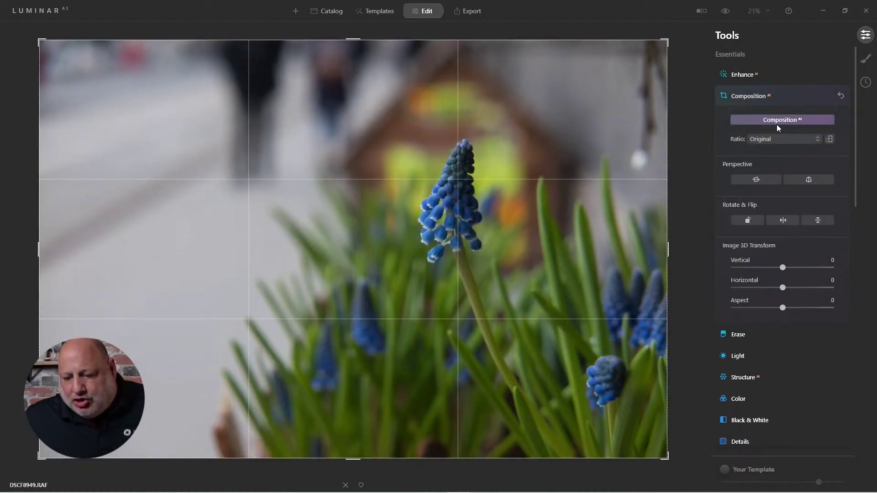
click(777, 121)
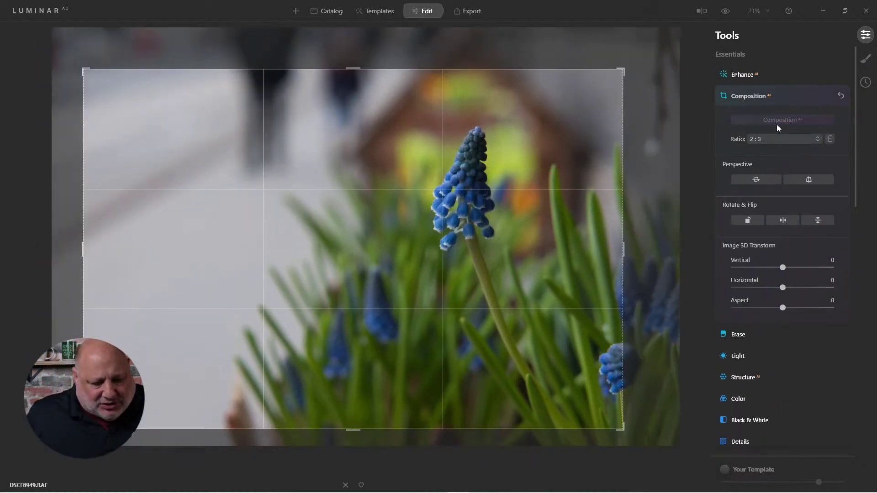
Step: Shift the 2:3 crop toward the photo's right edge, tighten it around the main blue flower, and apply it
drag(542, 284, 439, 275)
drag(83, 251, 128, 274)
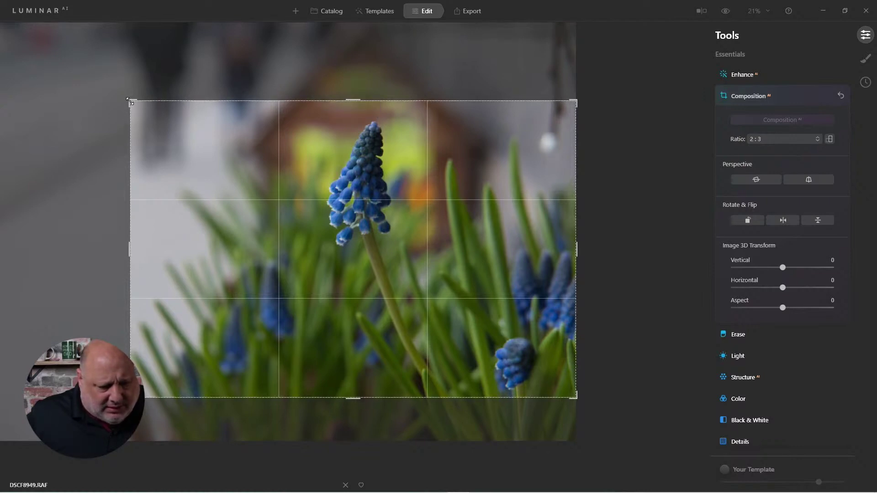
drag(130, 102, 120, 91)
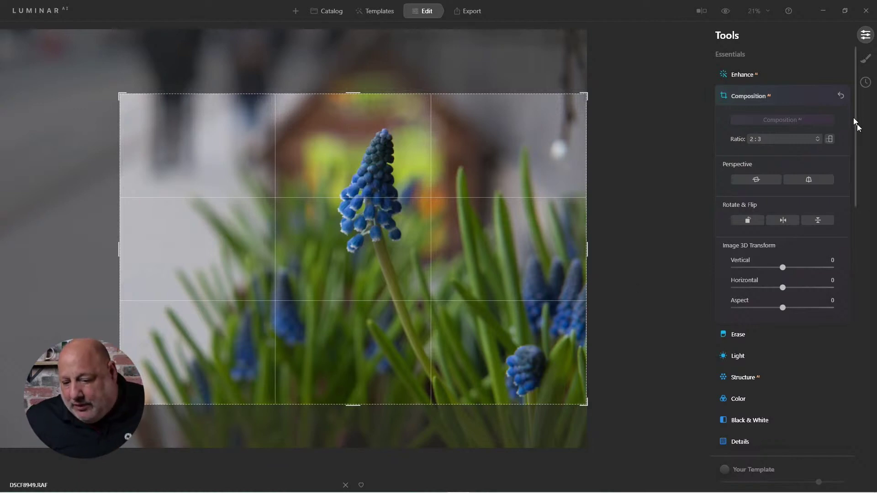
click(744, 97)
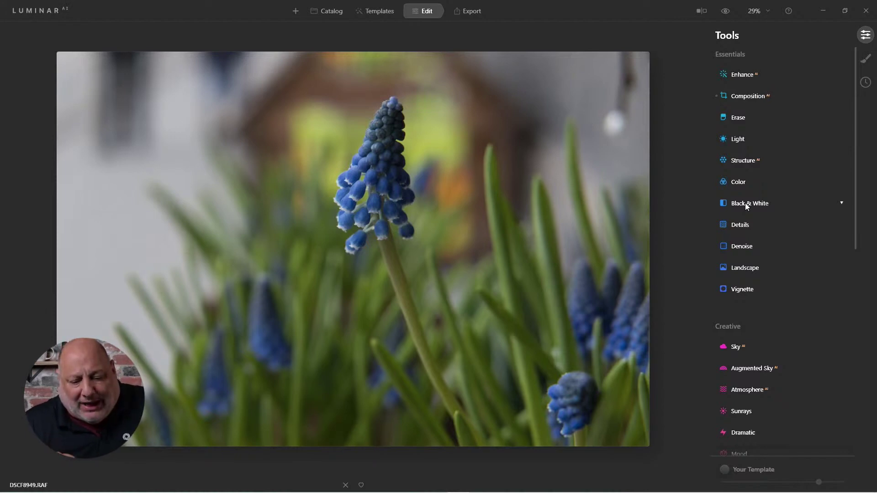
Step: Convert the photo to black and white and raise its Blue saturation to 161
click(746, 205)
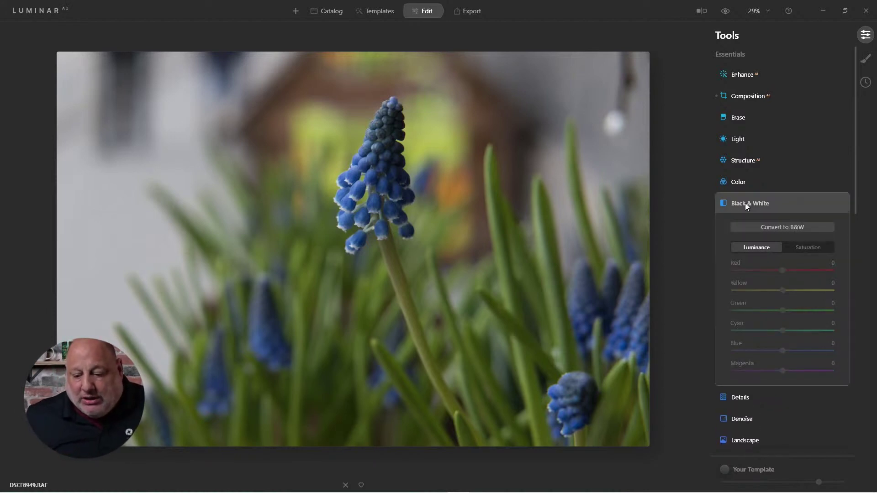
click(784, 227)
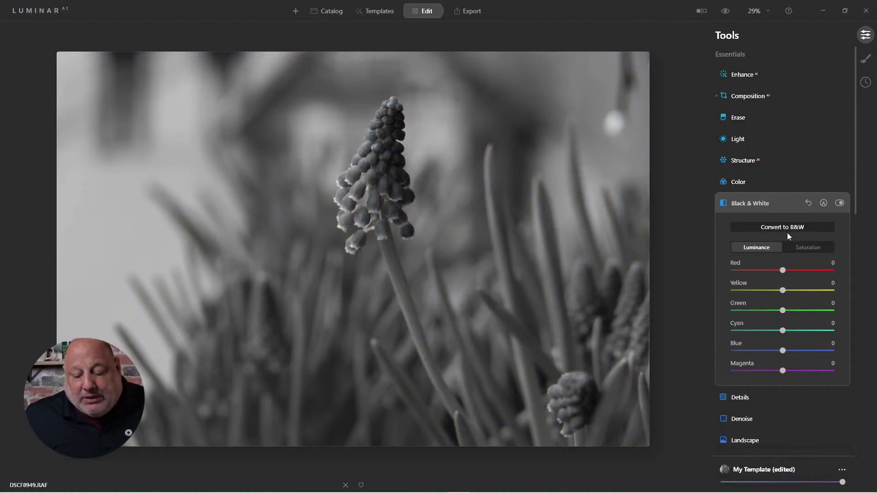
click(806, 248)
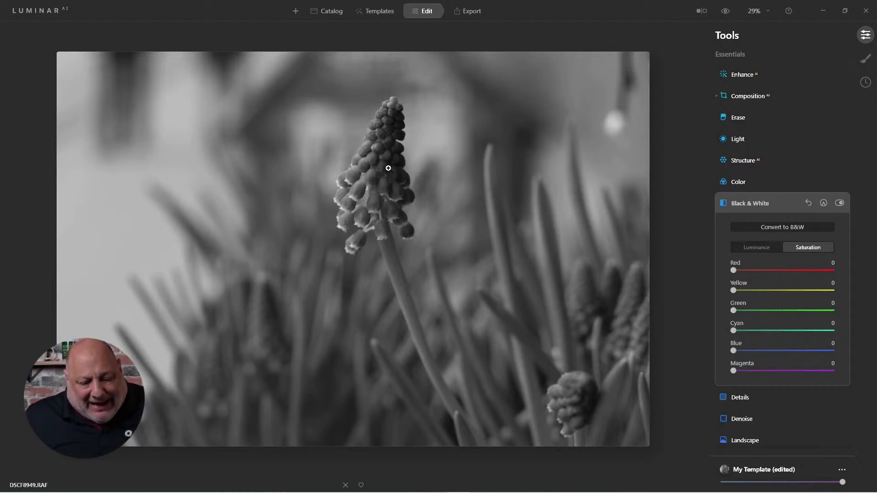
drag(736, 350, 814, 355)
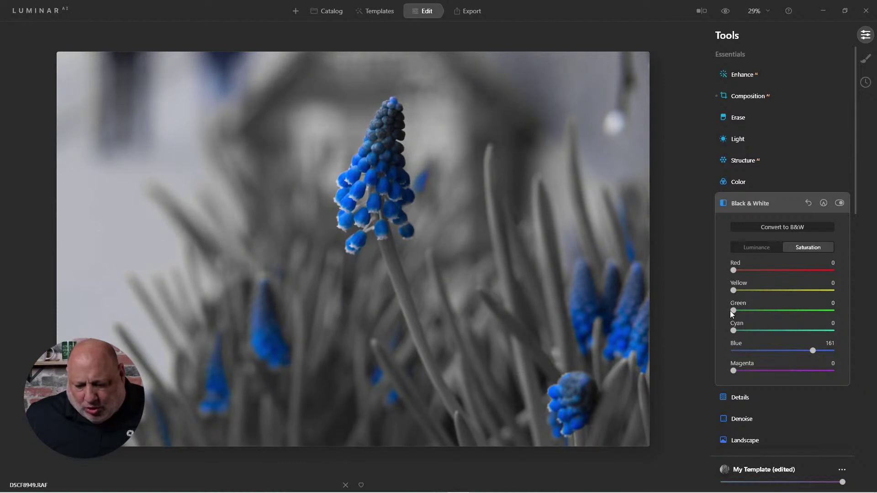
Step: Set the black and white conversion's Blue saturation to 179 and Green saturation to 81
drag(732, 311, 769, 311)
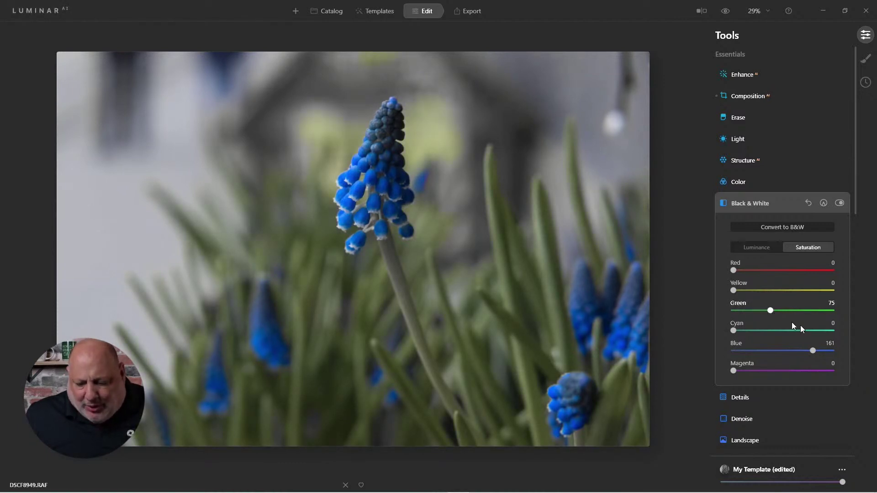
drag(816, 349, 821, 349)
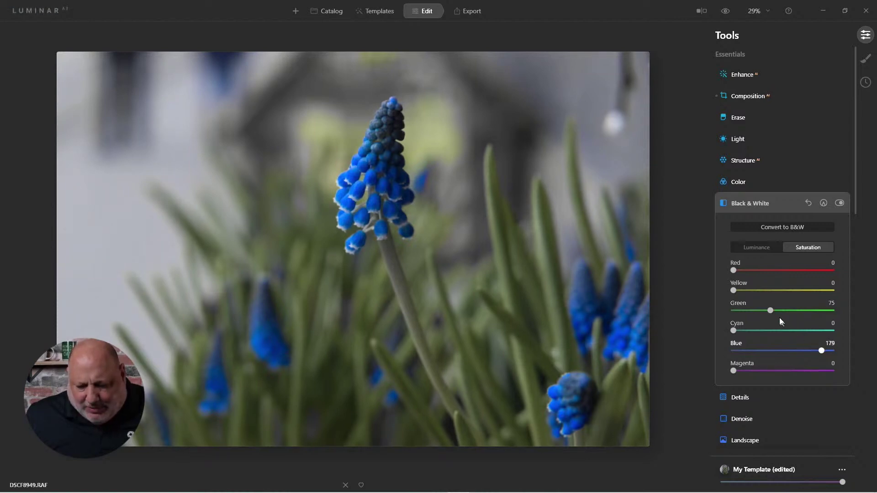
drag(766, 310, 763, 310)
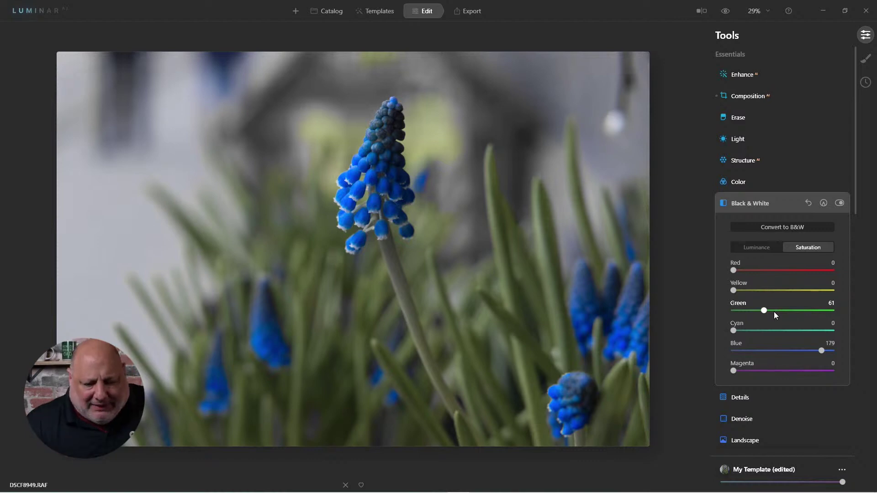
click(774, 311)
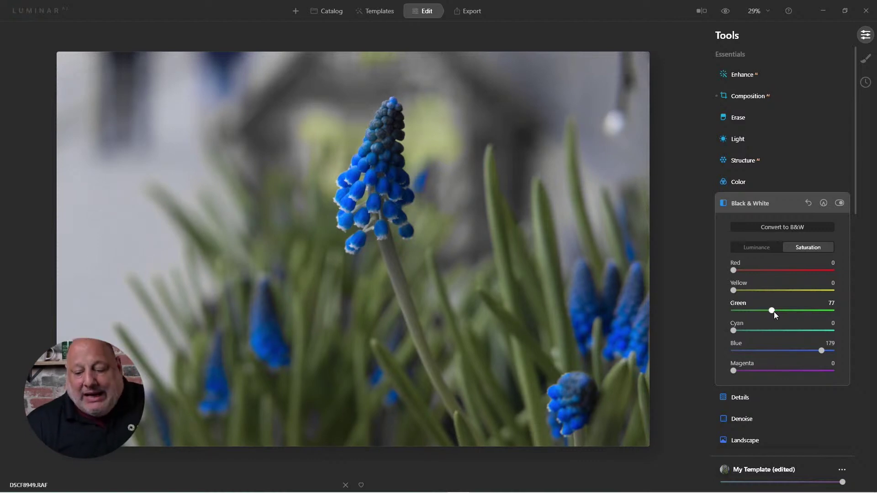
drag(774, 311, 763, 311)
key(ctrl+z)
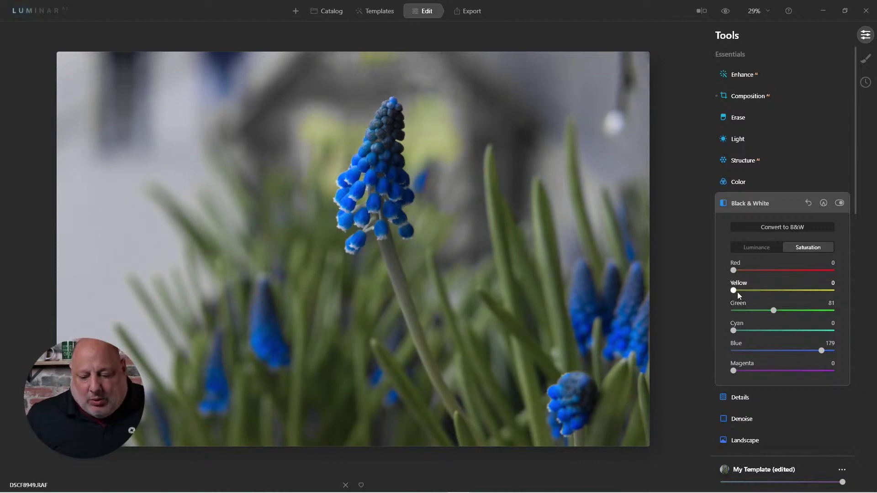
Step: Set the black and white conversion's saturation to Yellow 34, Green 101 and Red 11
drag(733, 291, 743, 290)
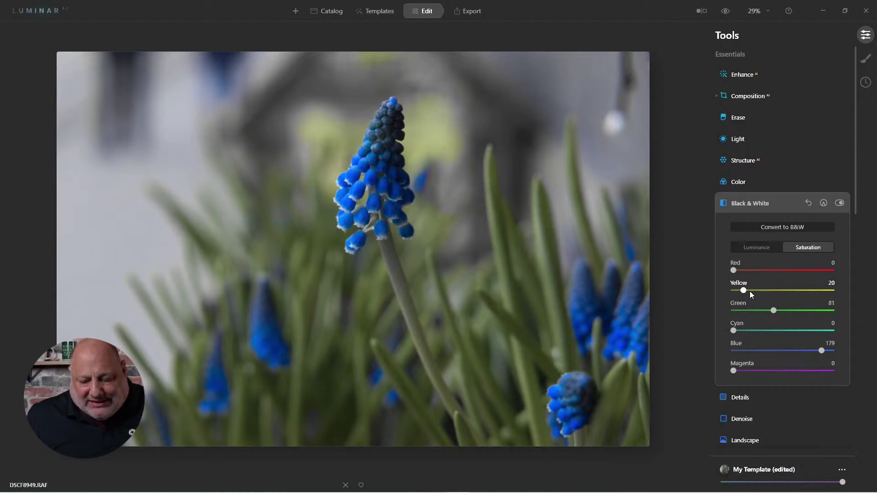
click(750, 291)
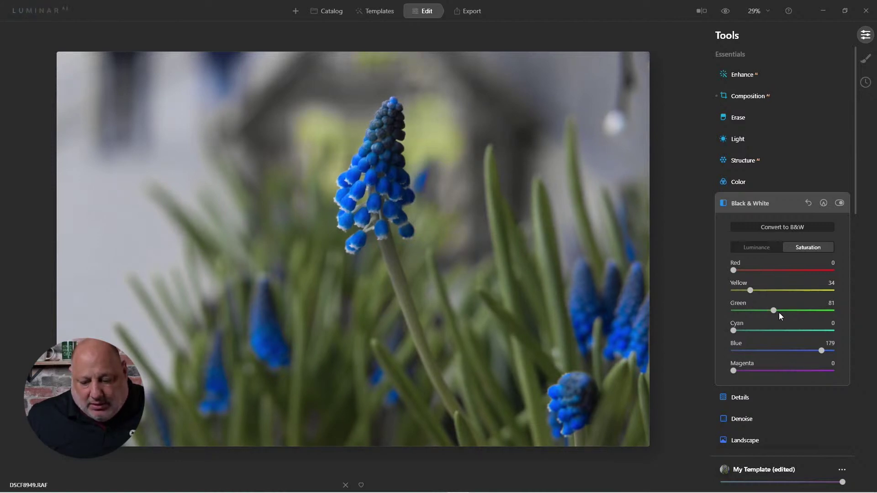
drag(771, 310, 781, 311)
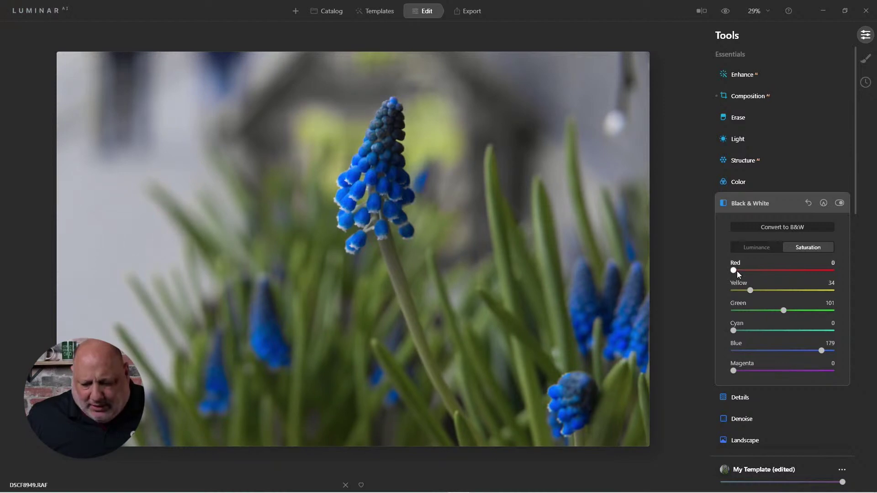
mouse_move(733, 270)
mouse_down()
mouse_move(789, 273)
mouse_move(743, 271)
mouse_up()
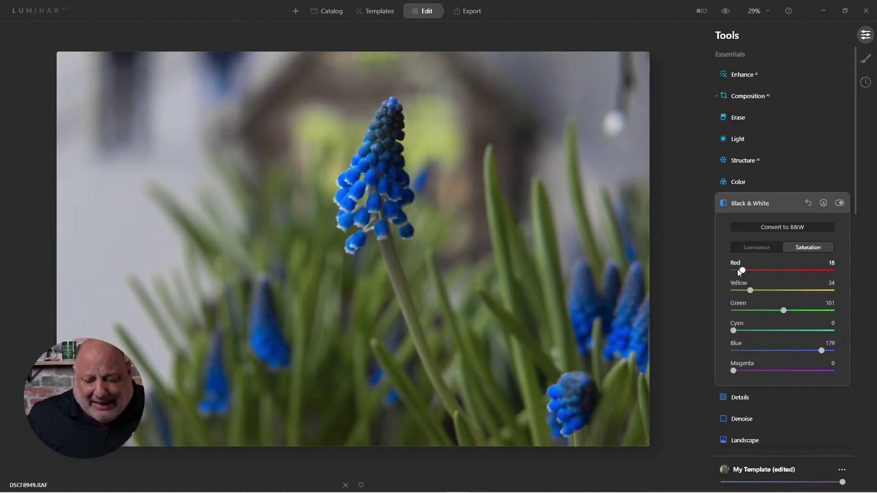
drag(737, 270, 738, 270)
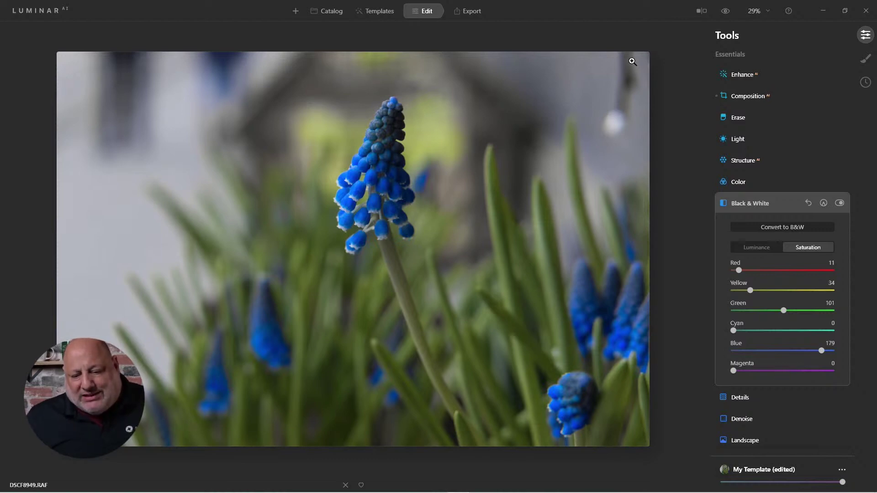
Step: Erase the blurred hanging branch and its white tip in the photo's upper-right corner, using a brush radius of 56
click(736, 119)
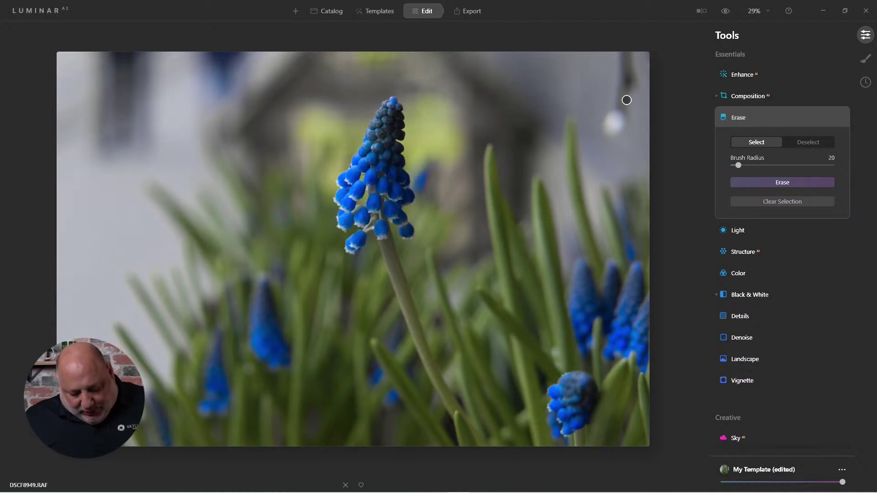
key(bracketright)
key(bracketright)
key(bracketright)
key(bracketright)
key(bracketright)
key(bracketright)
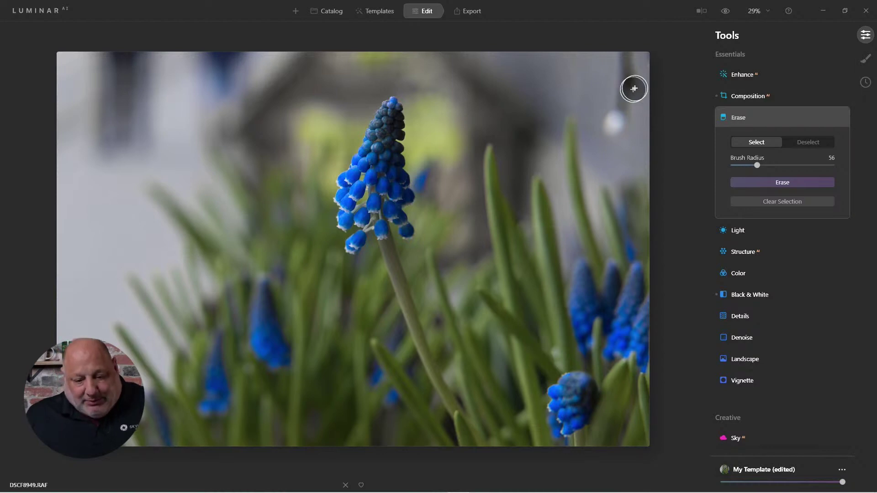
key(bracketright)
key(bracketright)
key(bracketleft)
key(bracketleft)
drag(626, 53, 613, 122)
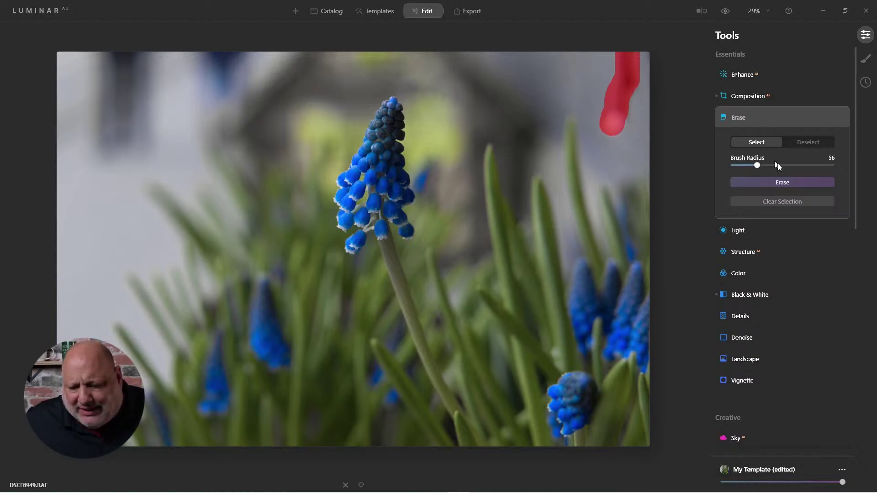
click(781, 183)
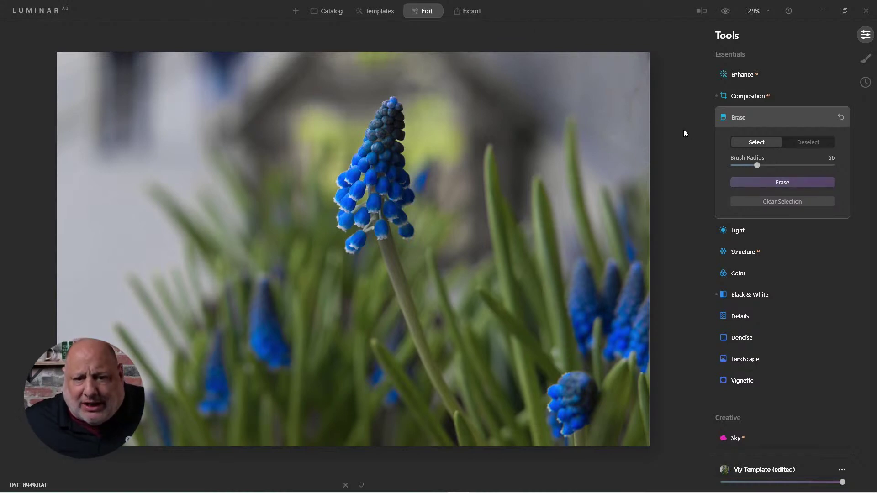
click(740, 118)
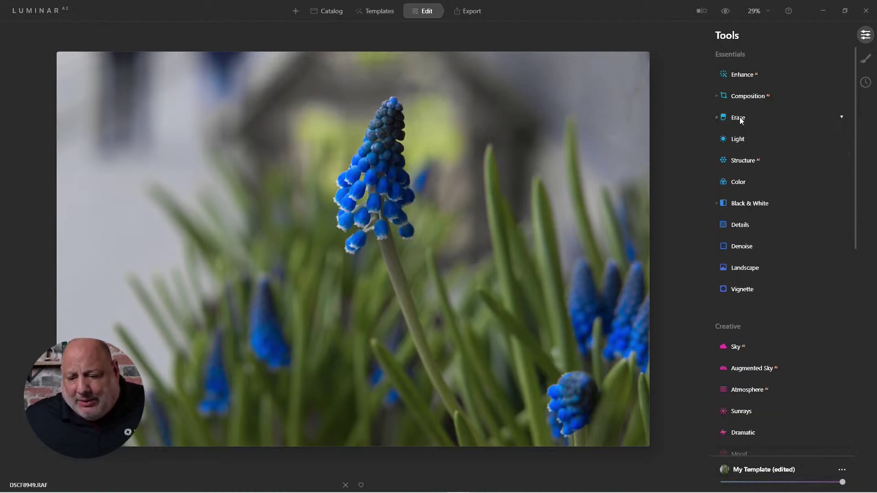
Step: Add a vignette centred on the main flower with Amount -61, Size 21, Feather 72 and Inner Light 16
click(747, 289)
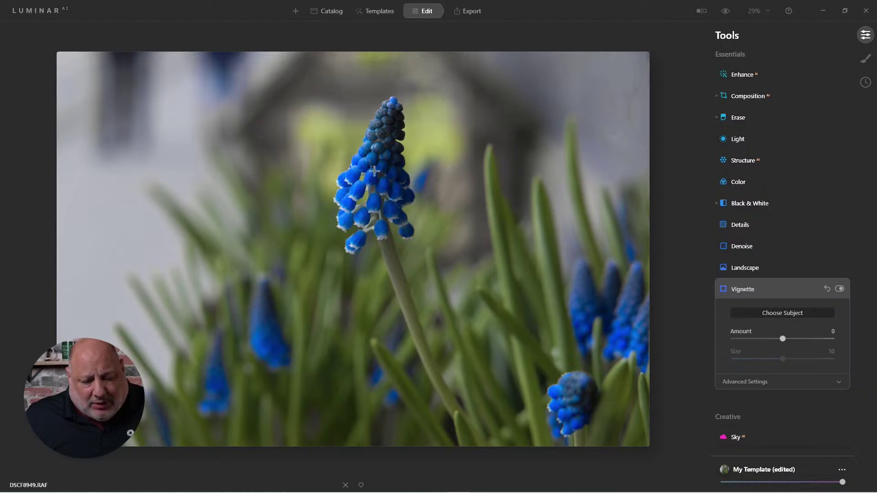
drag(781, 338, 756, 361)
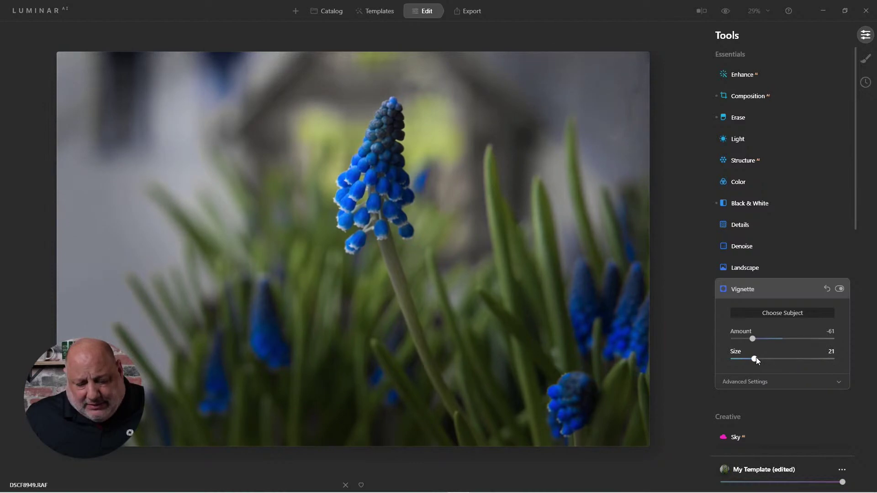
click(840, 382)
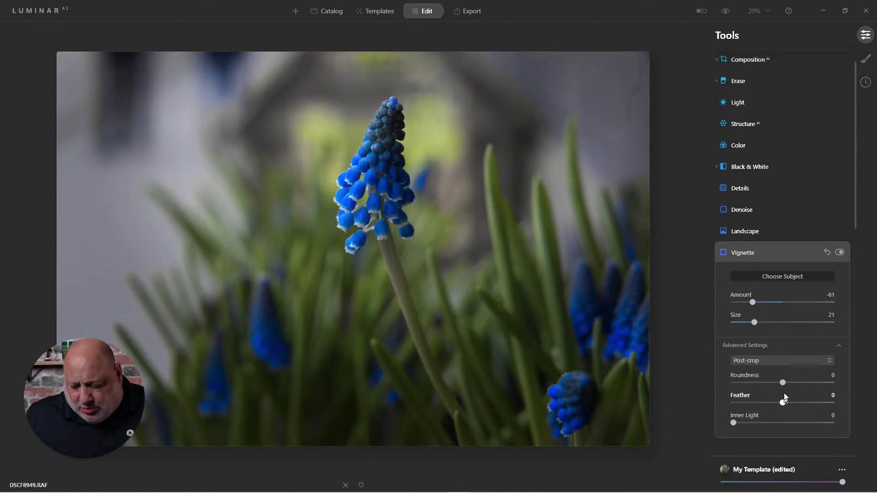
drag(783, 404, 815, 404)
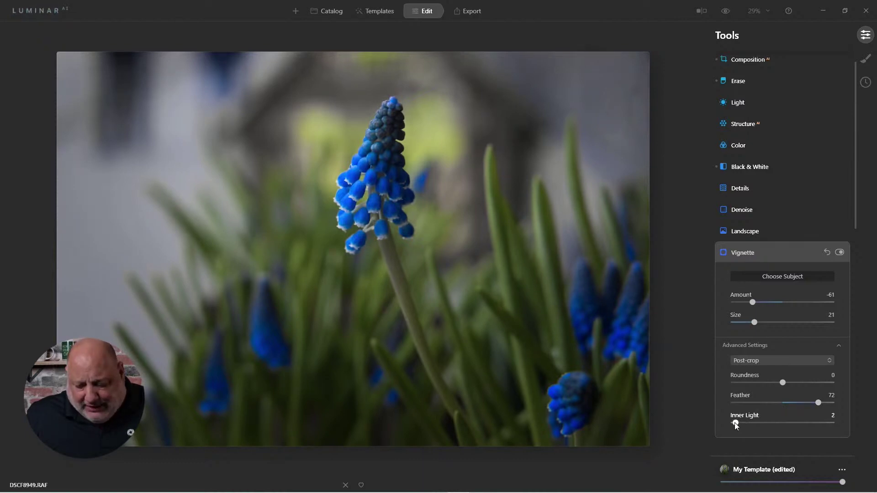
drag(734, 422, 735, 423)
scroll(750, 424, up, 5)
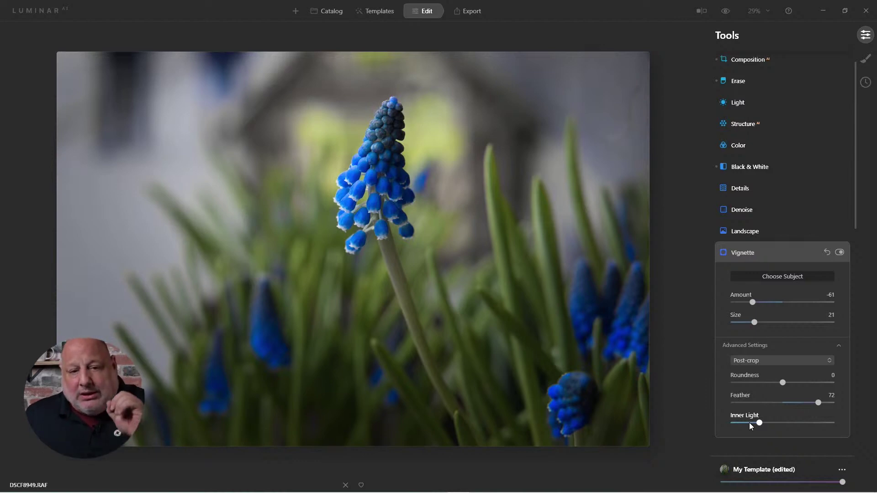
click(749, 423)
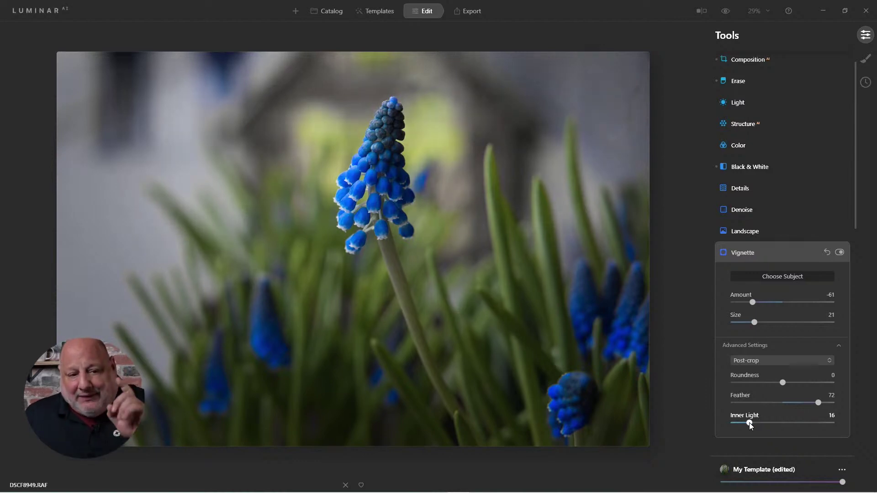
Step: Soften the vignette to Amount -40 and set its Size to 16
click(758, 303)
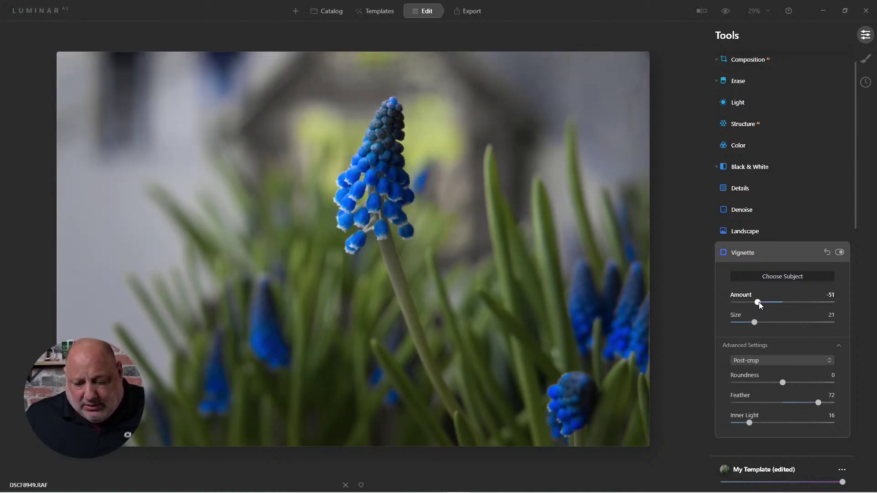
drag(758, 302, 762, 302)
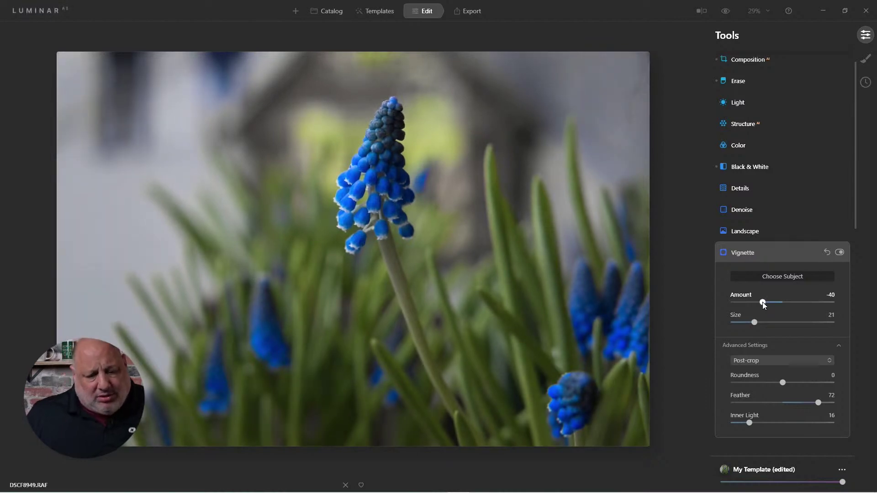
click(747, 323)
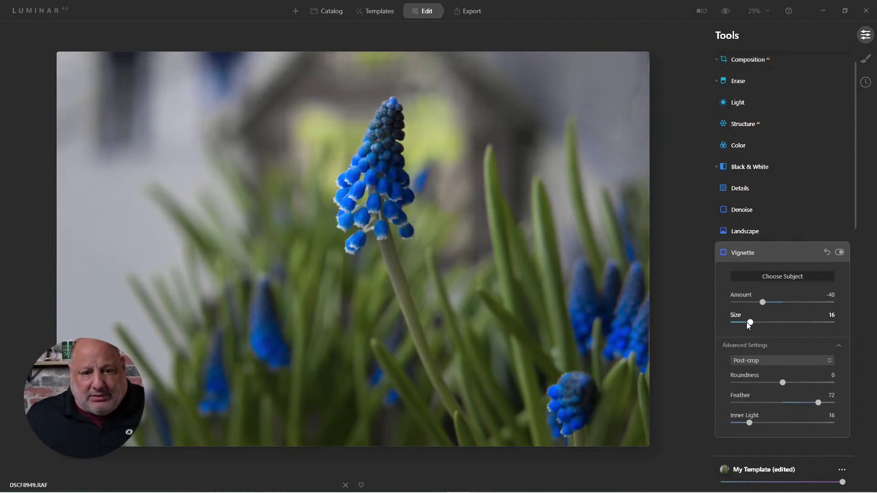
Step: Set the vignette's Size to 13 and compare the photo with the vignette off and on
key(Left)
key(Left)
key(Left)
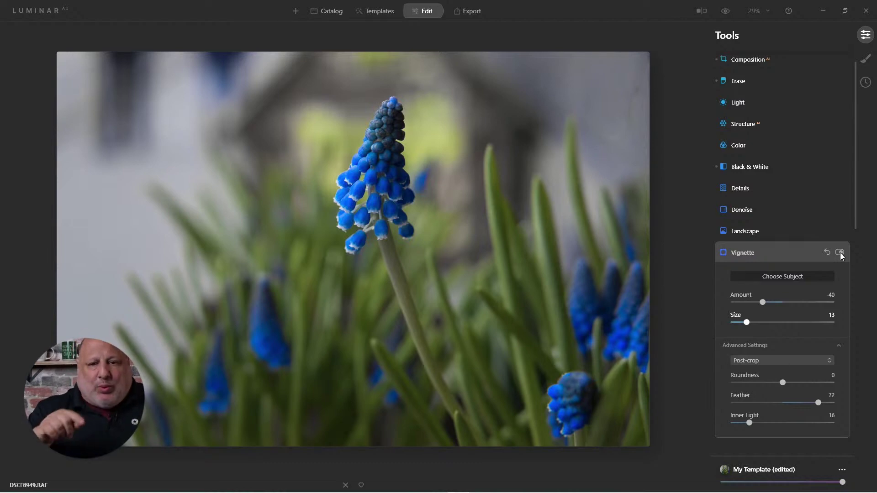
click(839, 253)
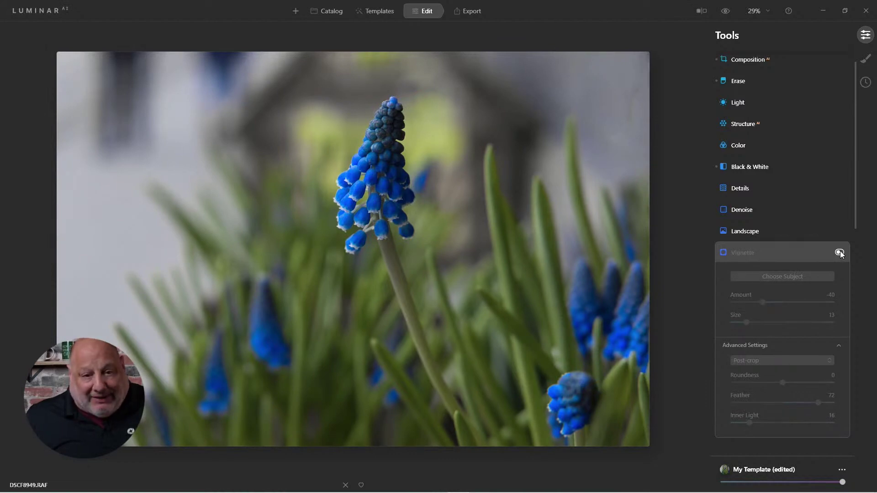
click(840, 252)
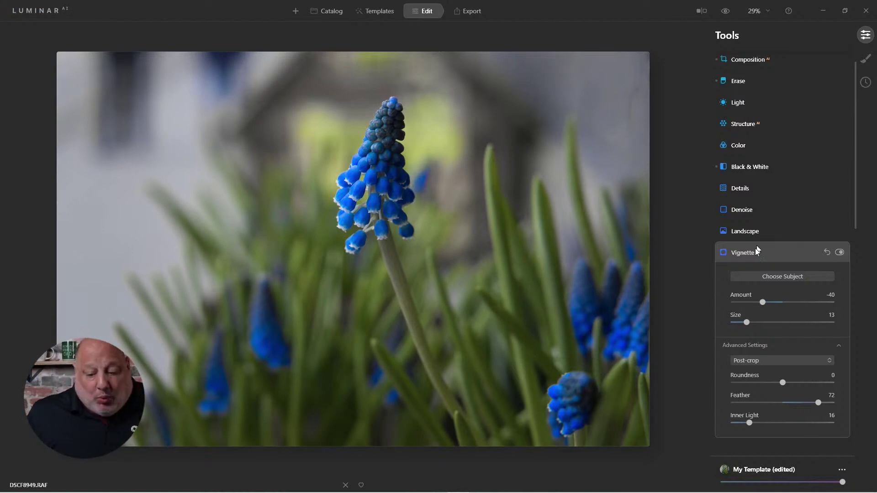
click(742, 256)
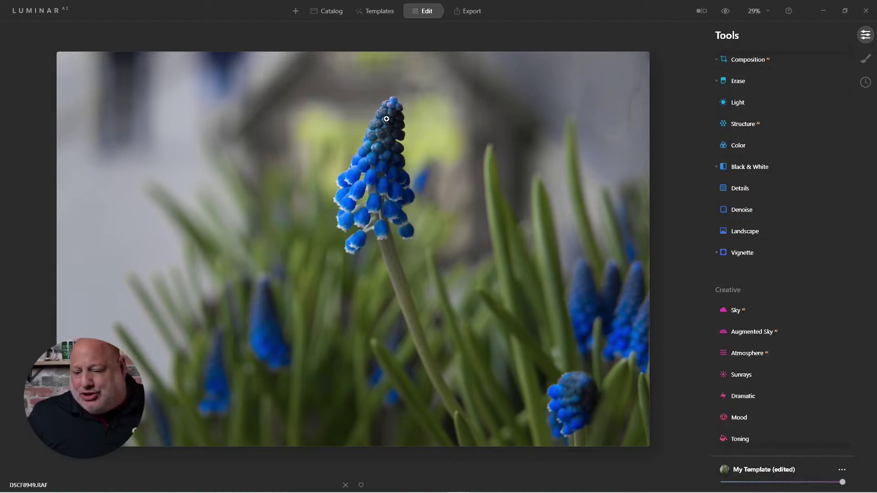
Step: Add a Basic local mask with Shadows 92 and paint it over the main flower's bloom at radius 100
click(864, 59)
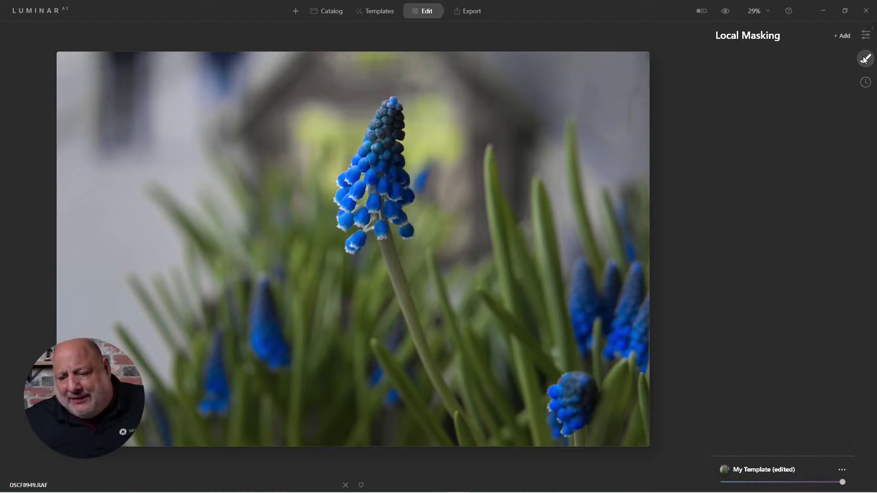
click(848, 37)
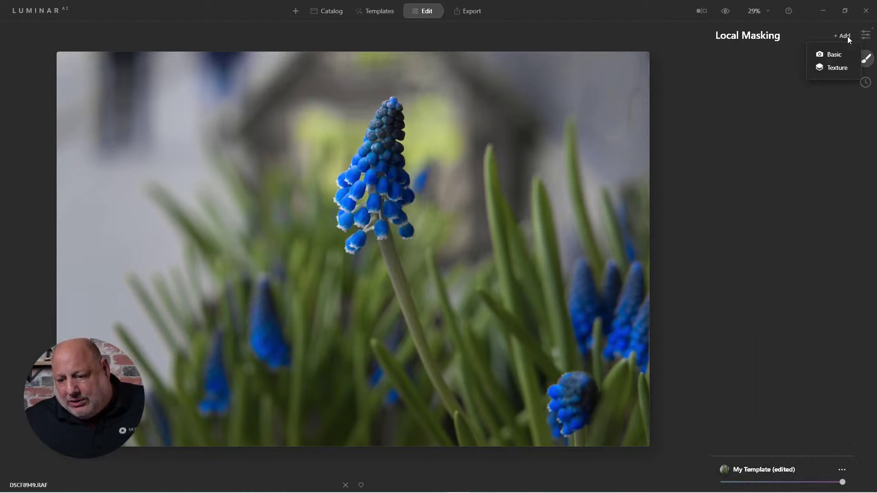
click(834, 55)
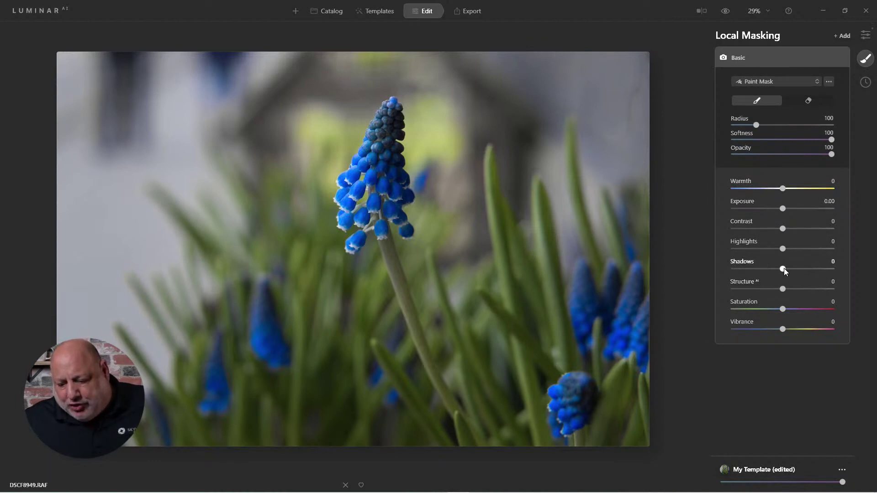
drag(783, 268, 828, 269)
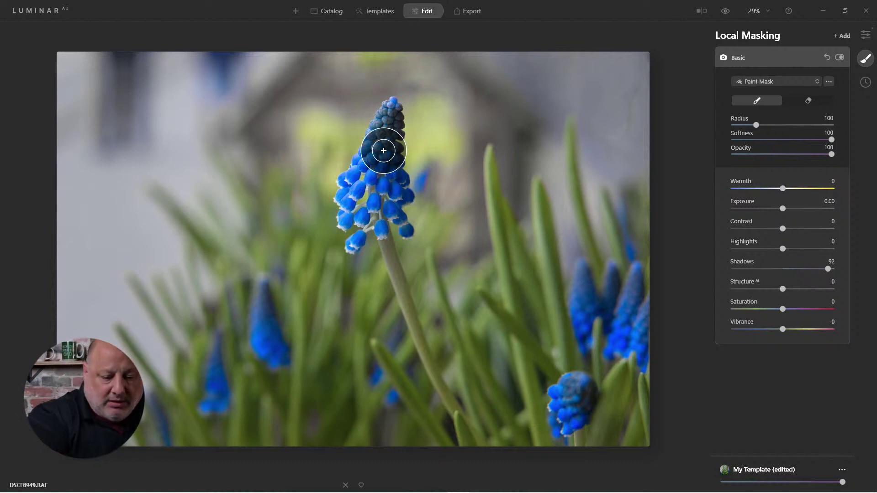
mouse_move(383, 122)
mouse_down()
mouse_move(383, 166)
mouse_move(362, 185)
mouse_move(356, 220)
mouse_move(399, 202)
mouse_move(387, 118)
mouse_move(363, 172)
mouse_move(363, 156)
mouse_move(357, 204)
mouse_move(375, 133)
mouse_move(372, 205)
mouse_move(393, 209)
mouse_up()
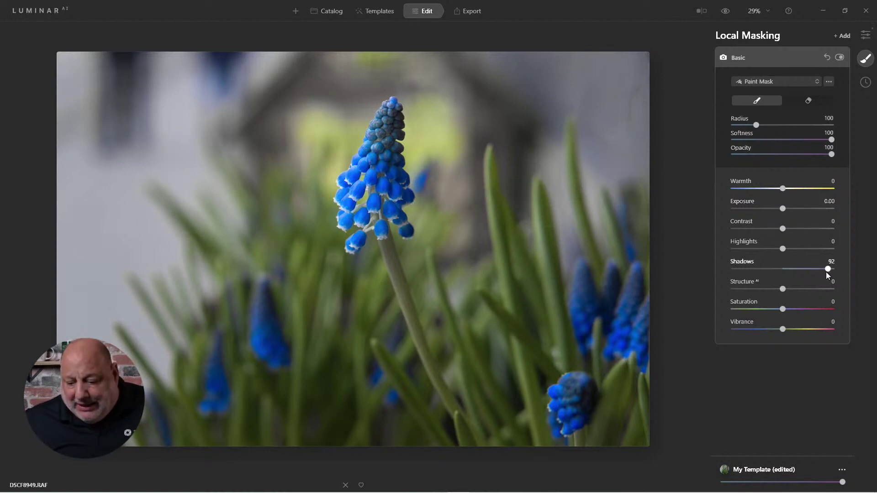
Step: Reduce the local mask's Shadows to 61 and compare the edited flower photo with the original
drag(821, 270, 811, 273)
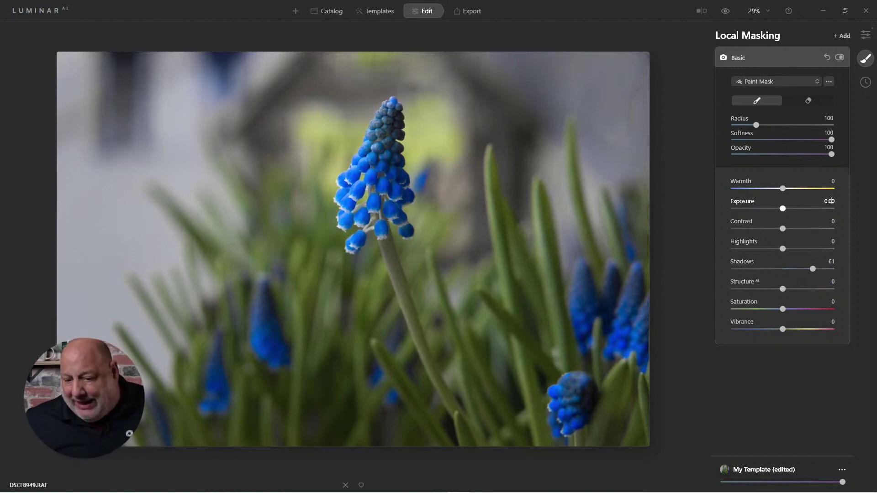
click(739, 56)
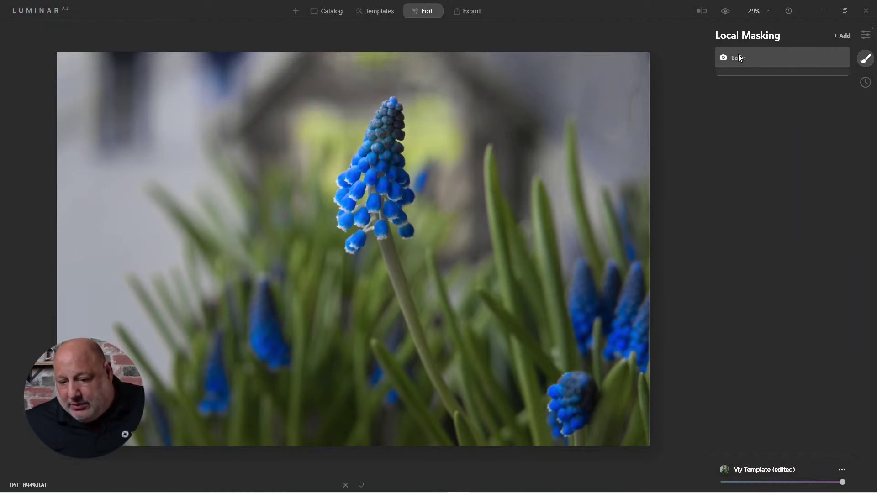
click(726, 11)
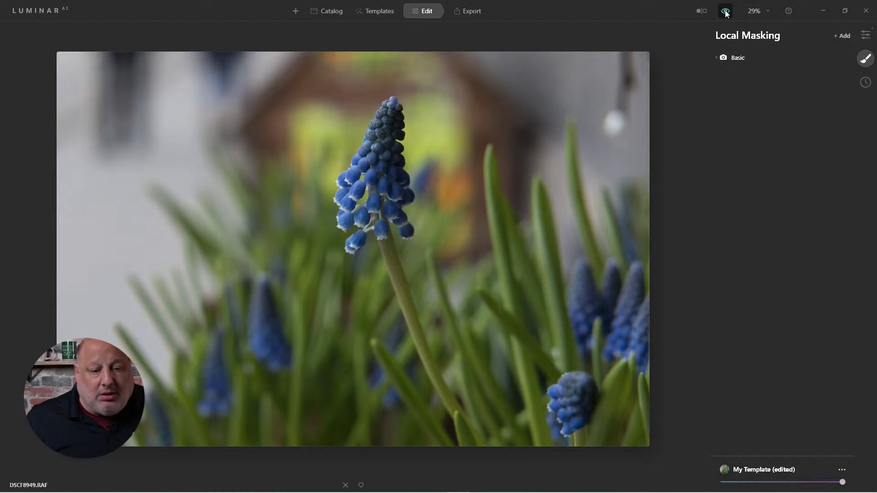
click(726, 11)
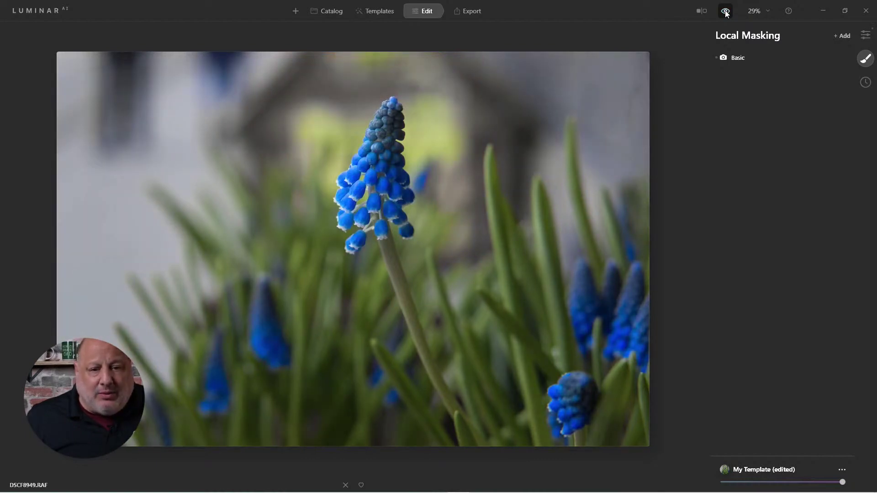
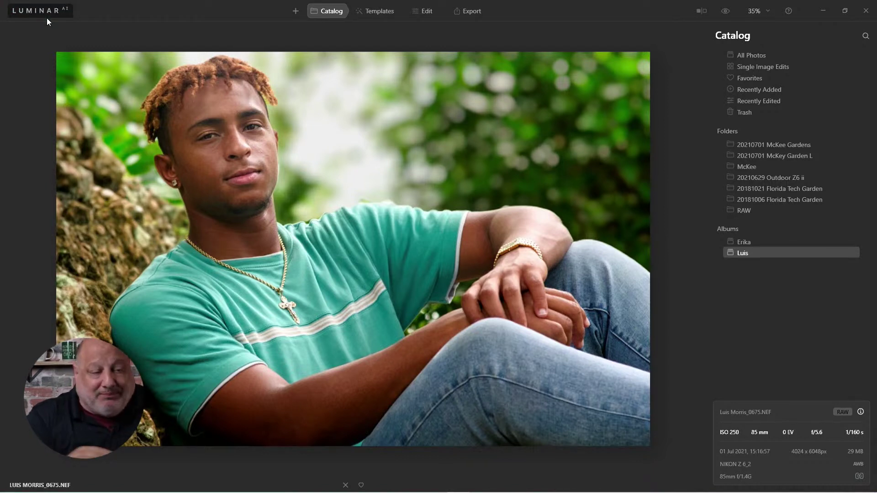
Step: Compare the edited portrait of the man in the green shirt with its original and return to the album's thumbnails
click(726, 13)
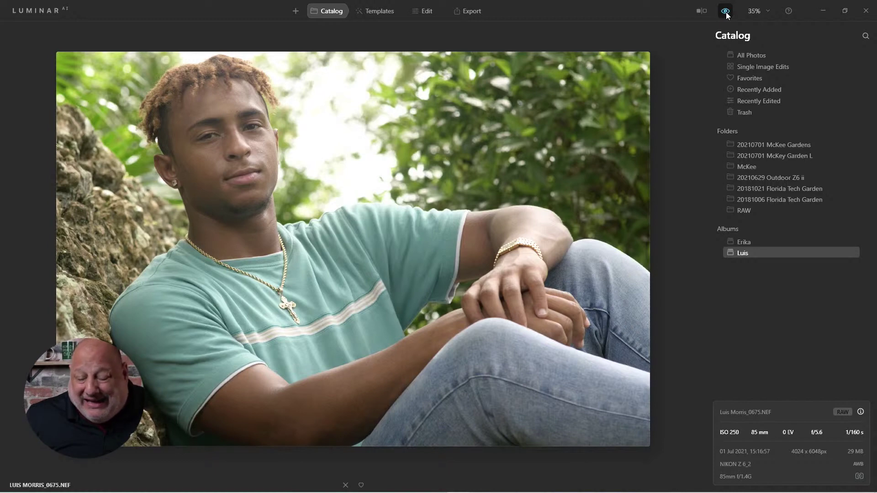
click(726, 14)
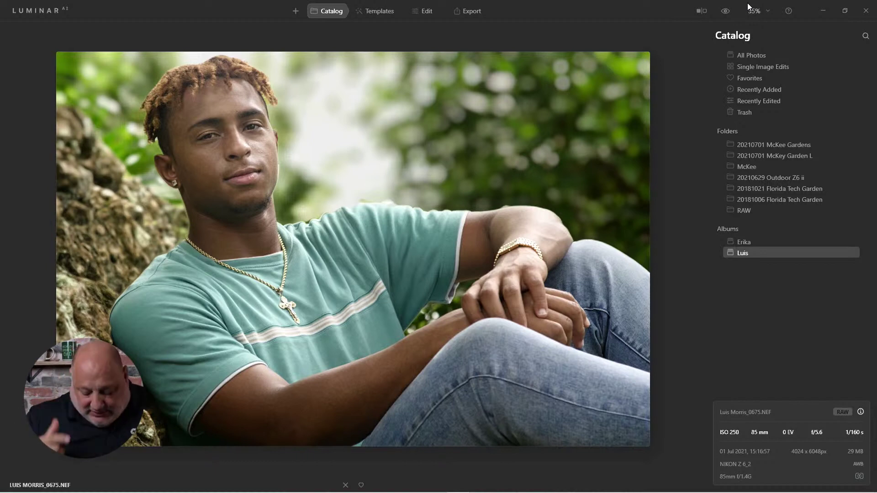
key(Escape)
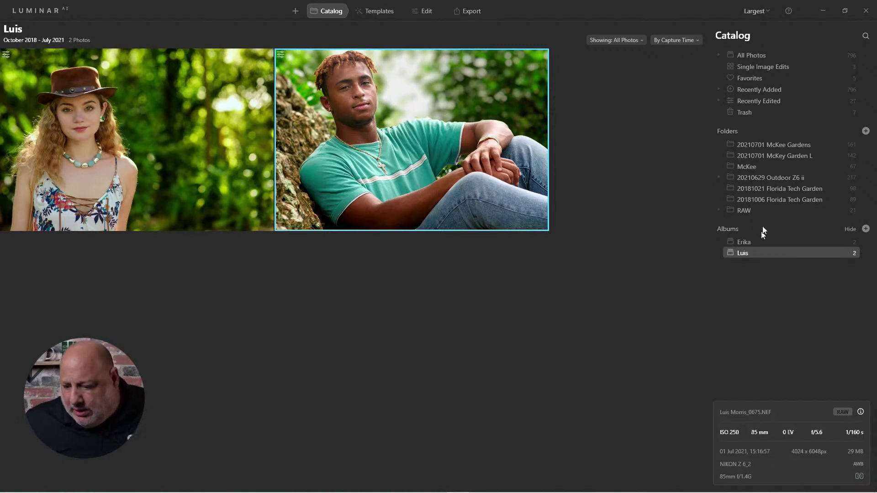
Step: Open the 20181006 Florida Tech Garden folder's vertical portrait, third in the second row of thumbnails
click(782, 198)
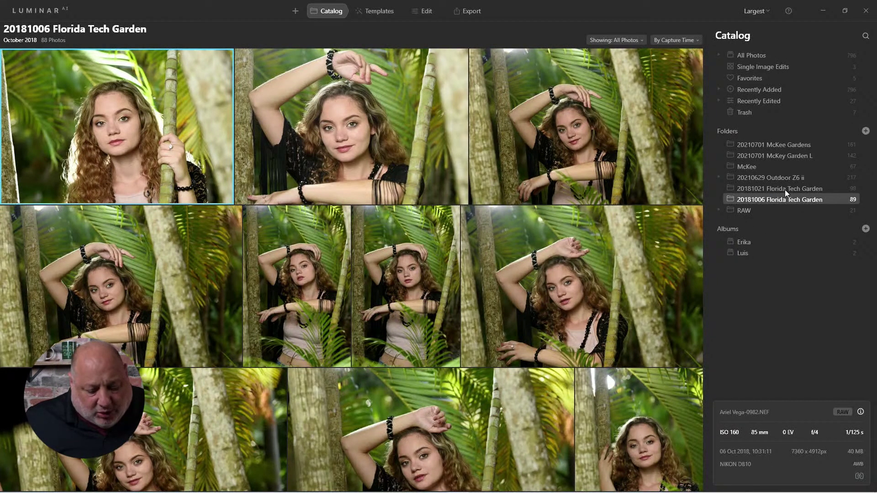
scroll(457, 336, down, 1)
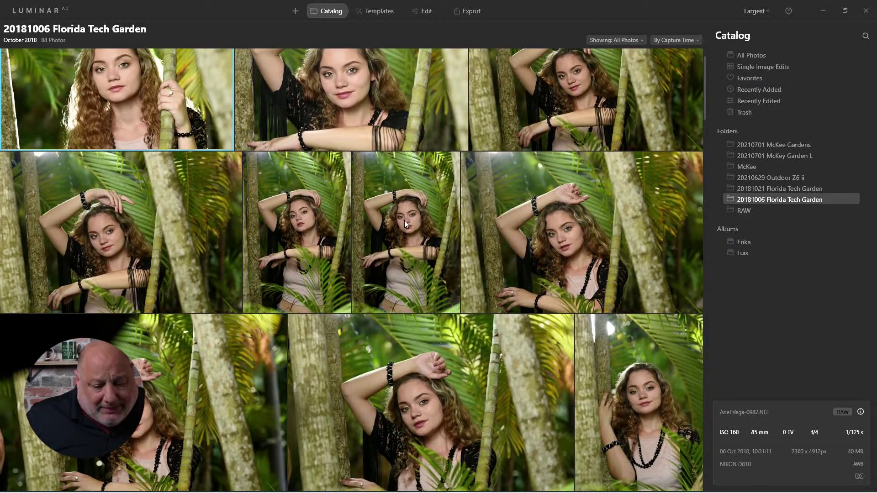
double_click(404, 220)
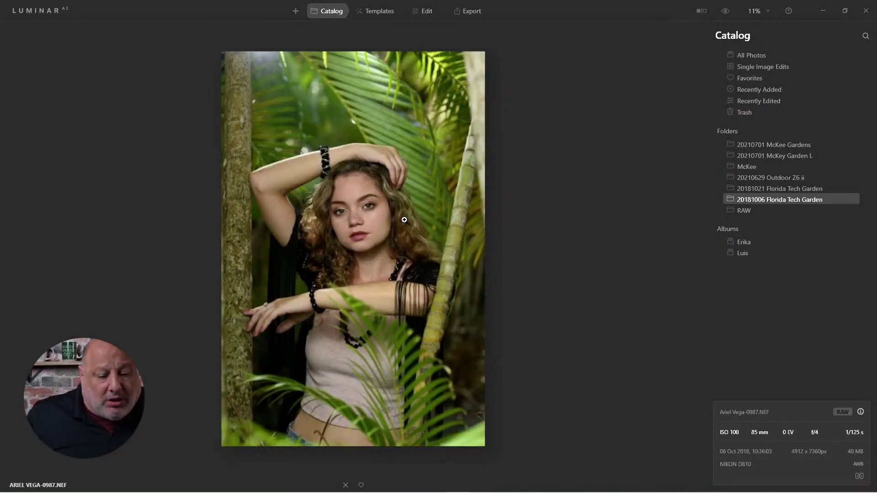
Step: Apply the saved v1 custom template named after the model to the portrait
click(383, 11)
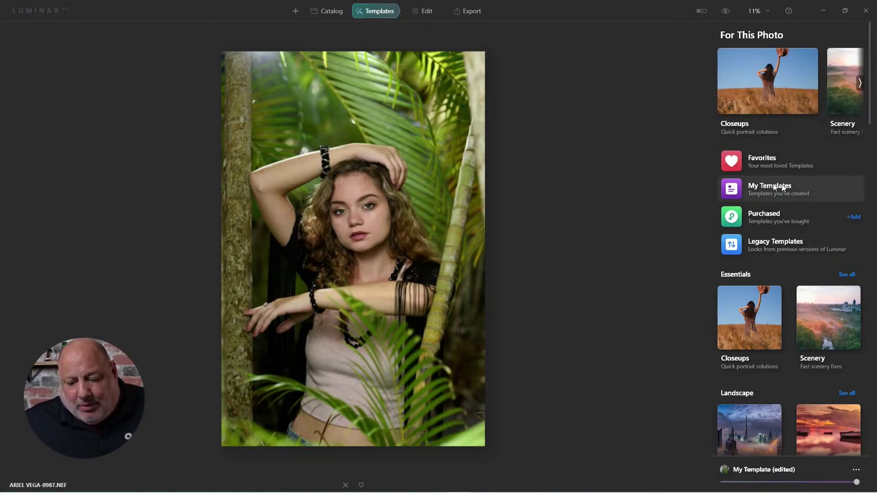
click(764, 194)
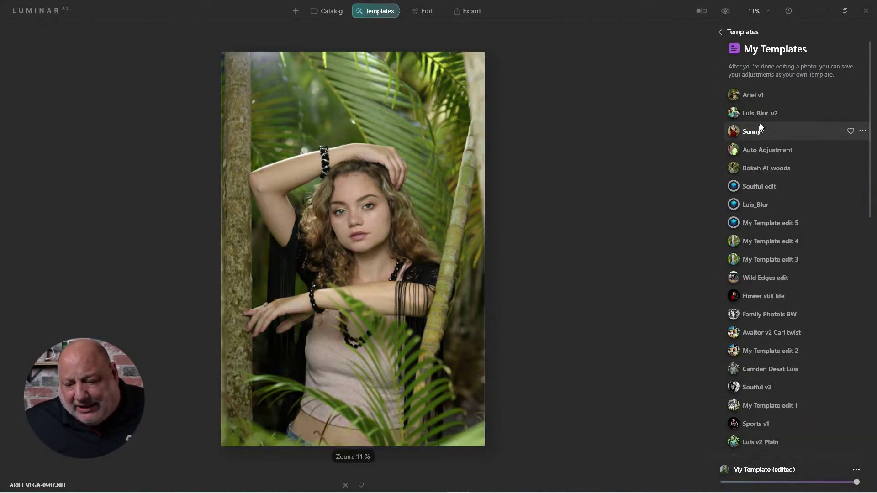
click(755, 96)
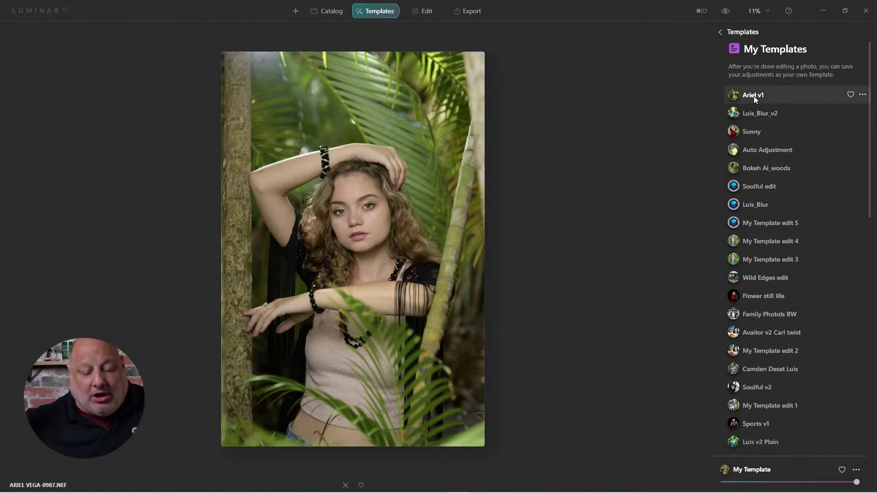
click(754, 99)
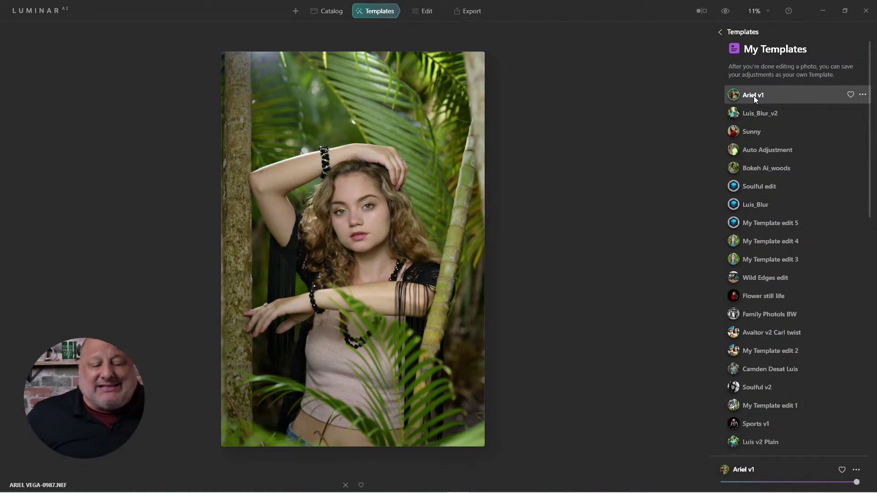
click(721, 34)
Step: Crop the portrait to 2:3 with Composition AI and reposition the photo within the frame to keep the tree trunk beside the woman
click(427, 12)
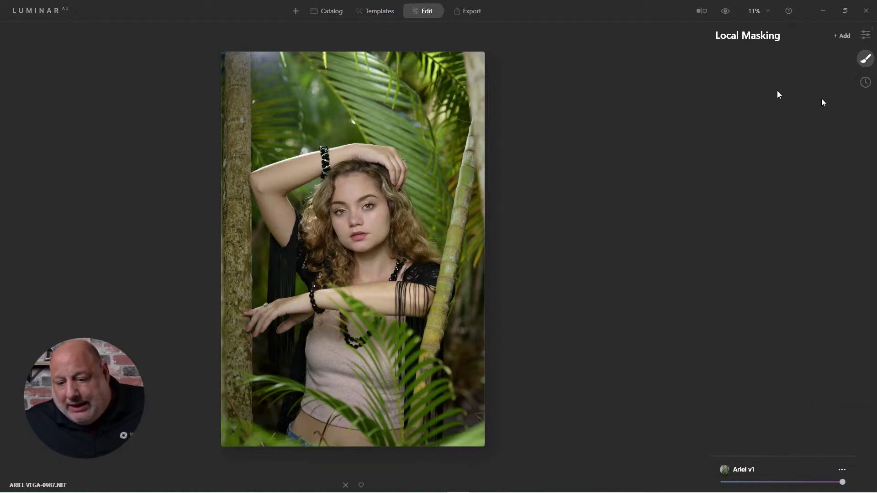
click(865, 35)
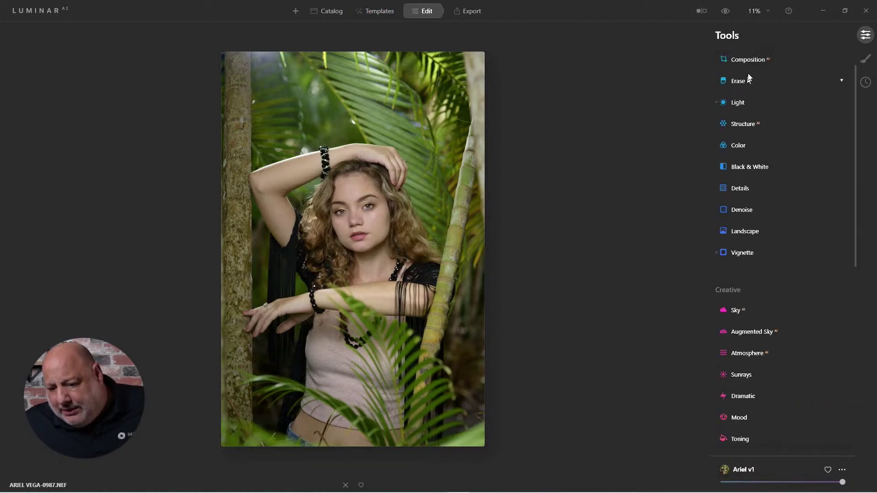
click(746, 60)
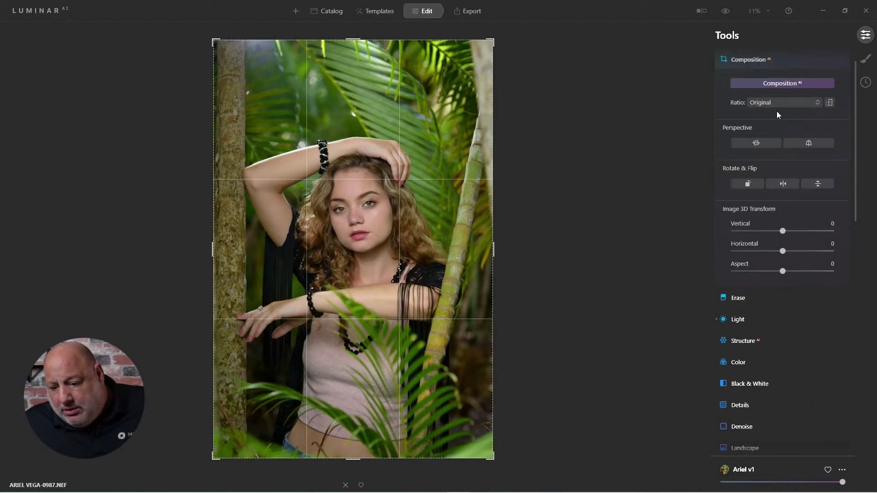
click(773, 82)
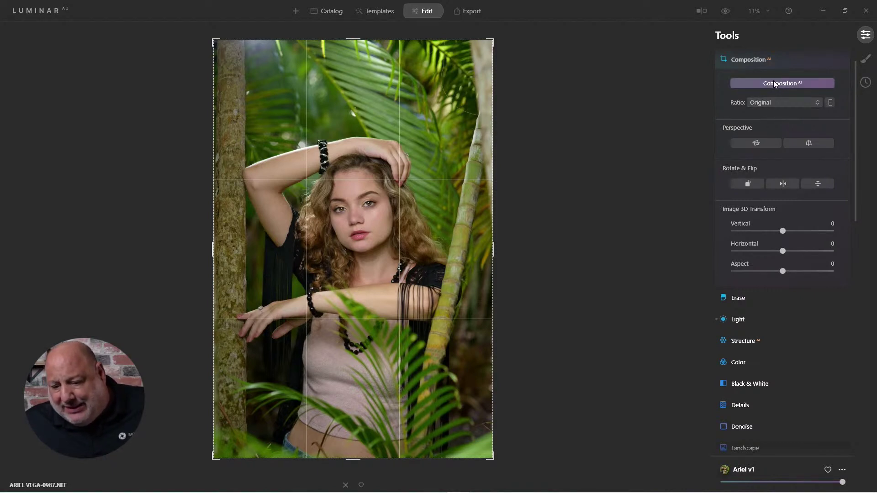
click(773, 82)
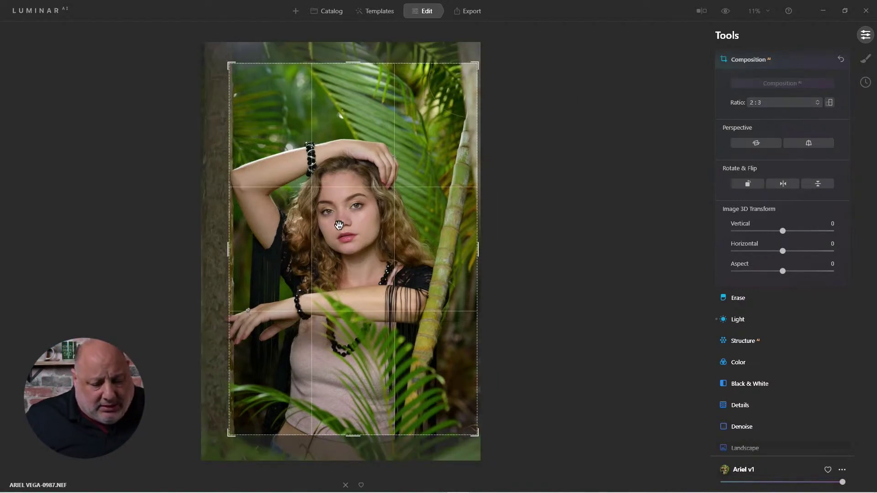
drag(353, 228, 369, 127)
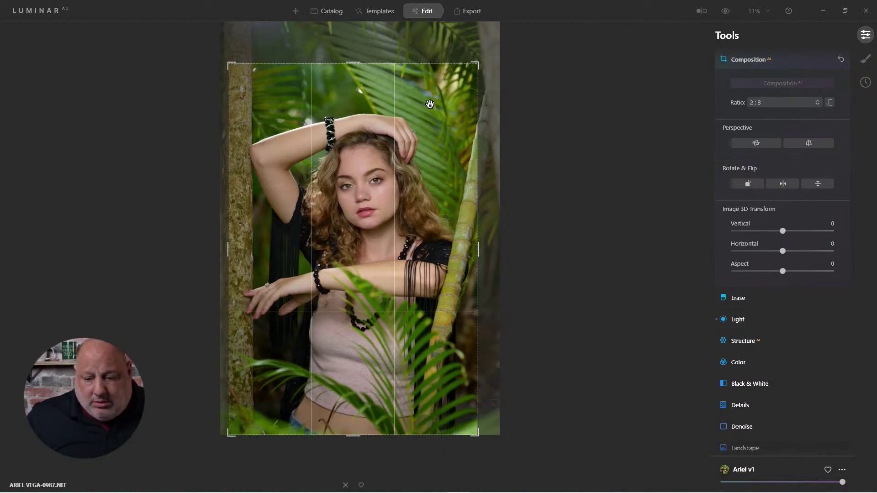
click(740, 61)
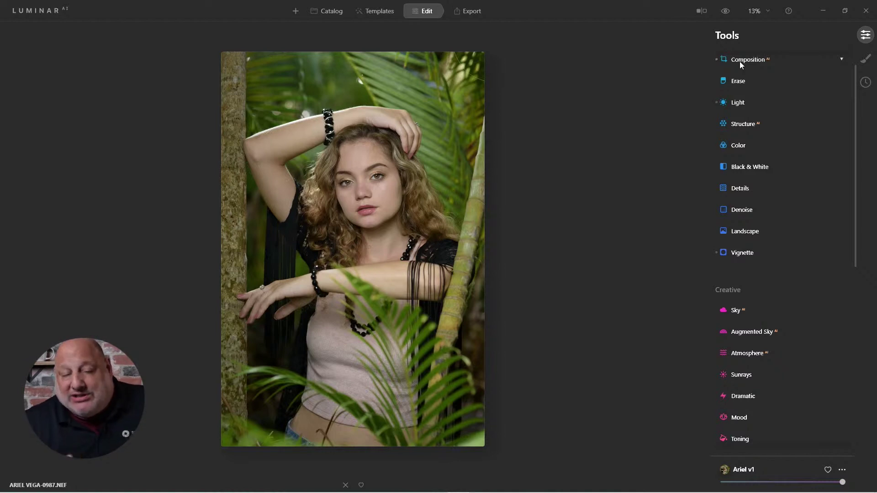
Step: Examine the woman's face up close with and without the edits, then return to the catalog's thumbnails
scroll(401, 124, up, 1)
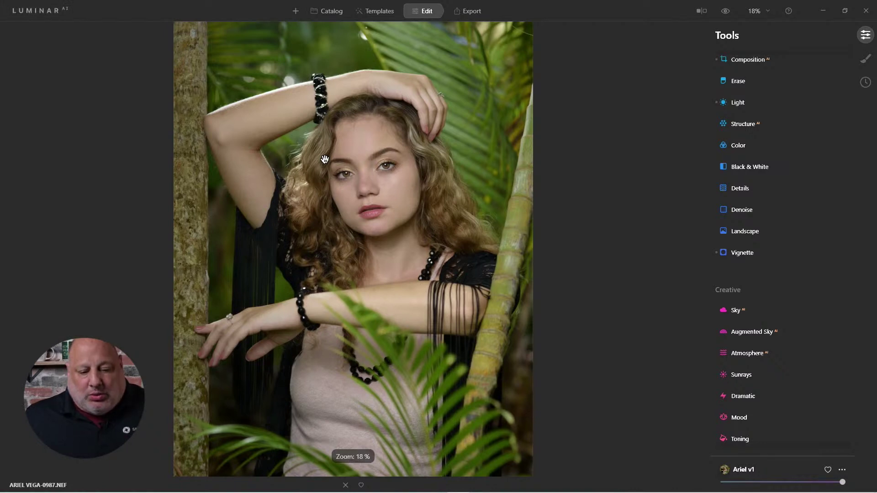
scroll(324, 160, up, 4)
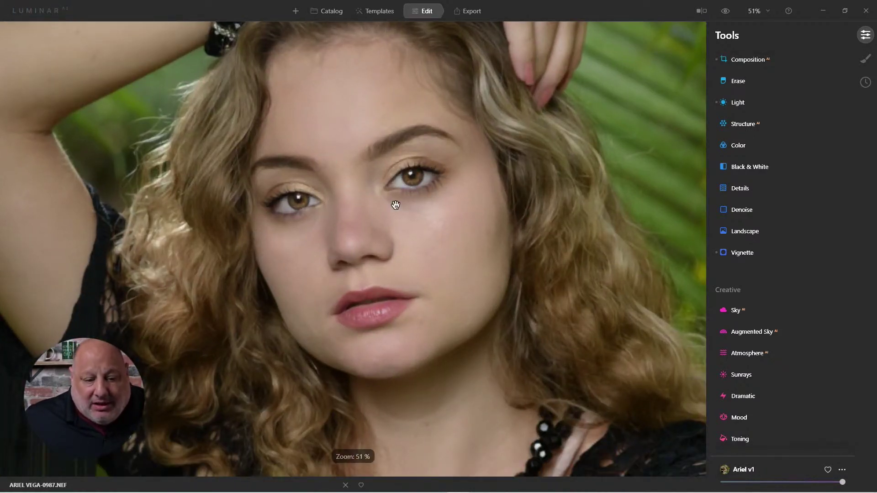
click(725, 11)
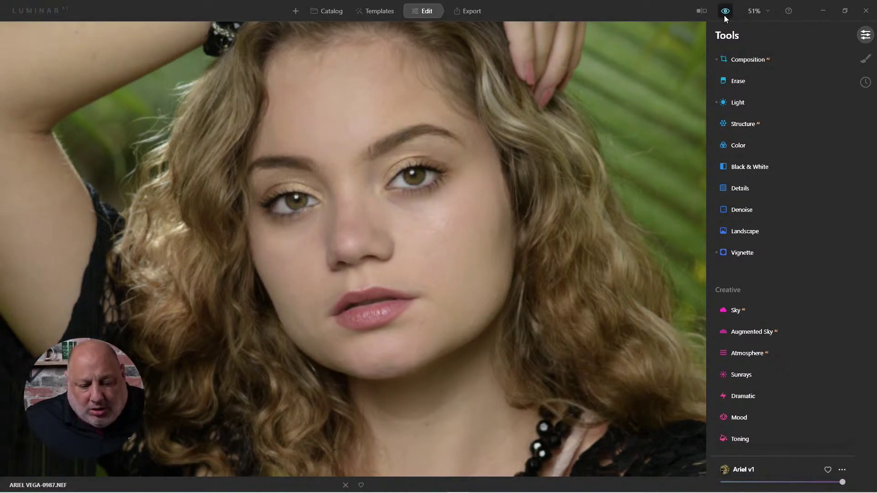
click(724, 15)
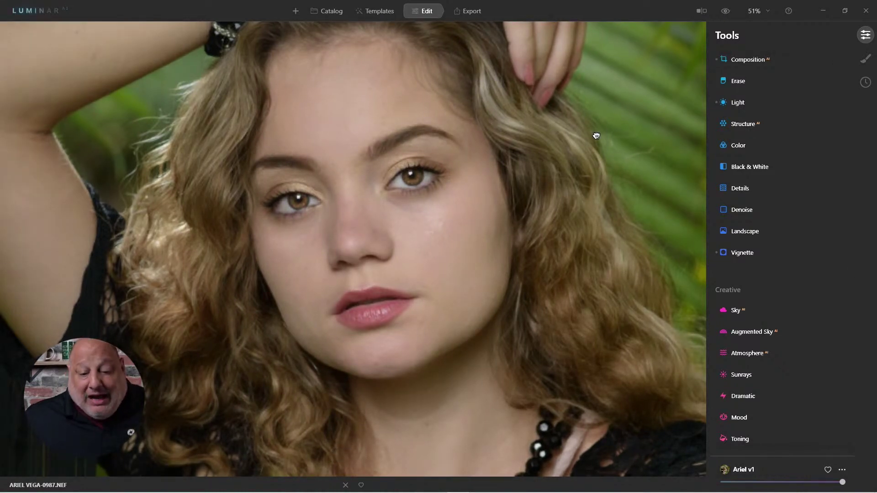
key(ctrl+0)
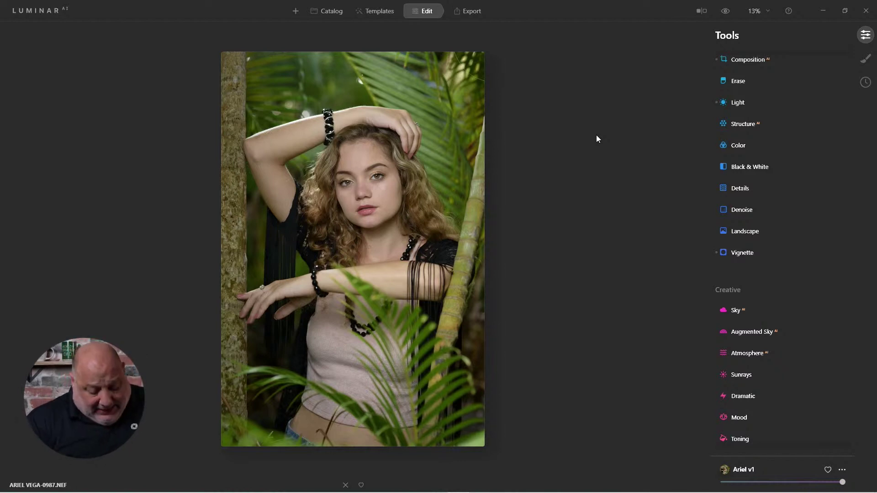
key(g)
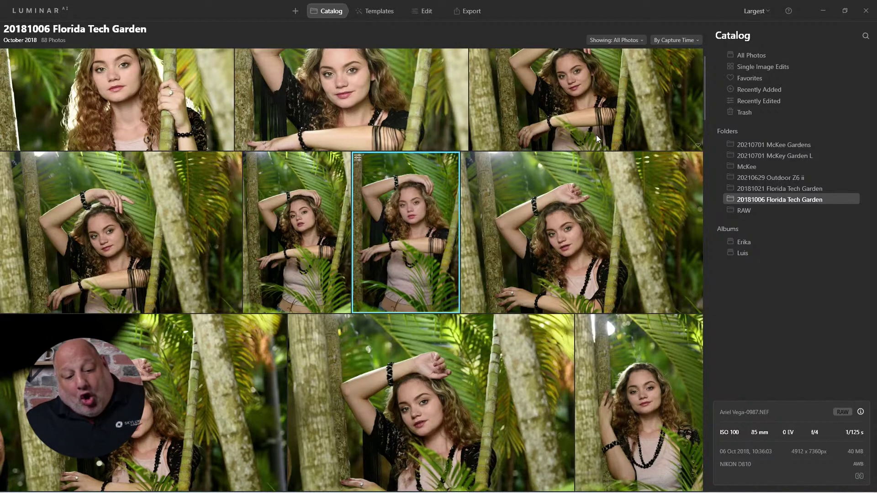